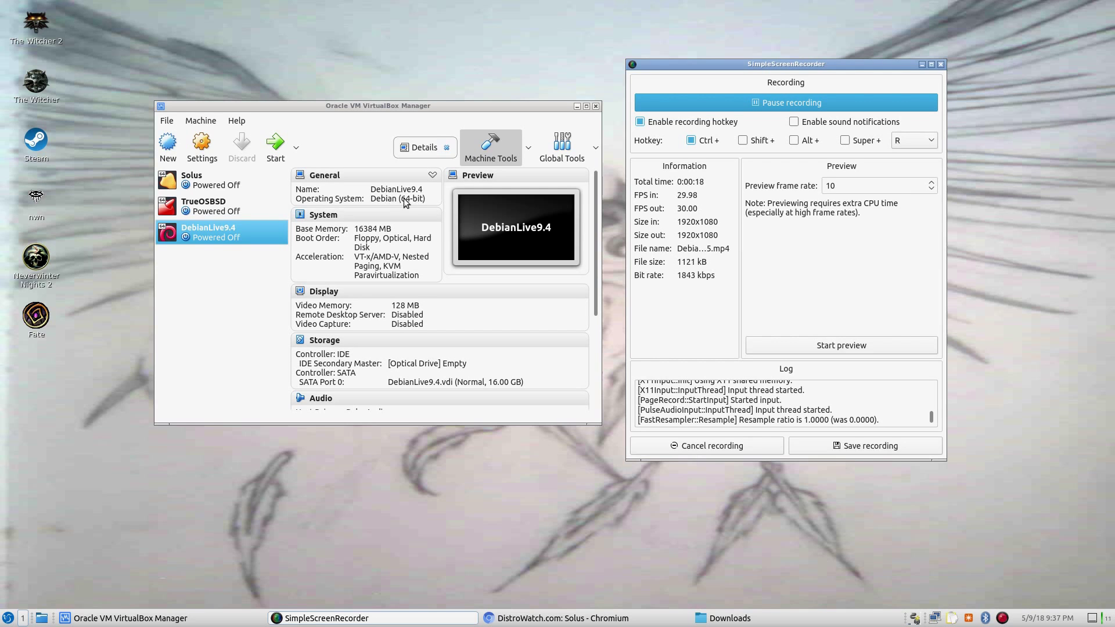
Boot DebianLive9.4 from debian-live-9.4.0-amd64-cinnamon.iso and request full-screen mode
left_click(275, 146)
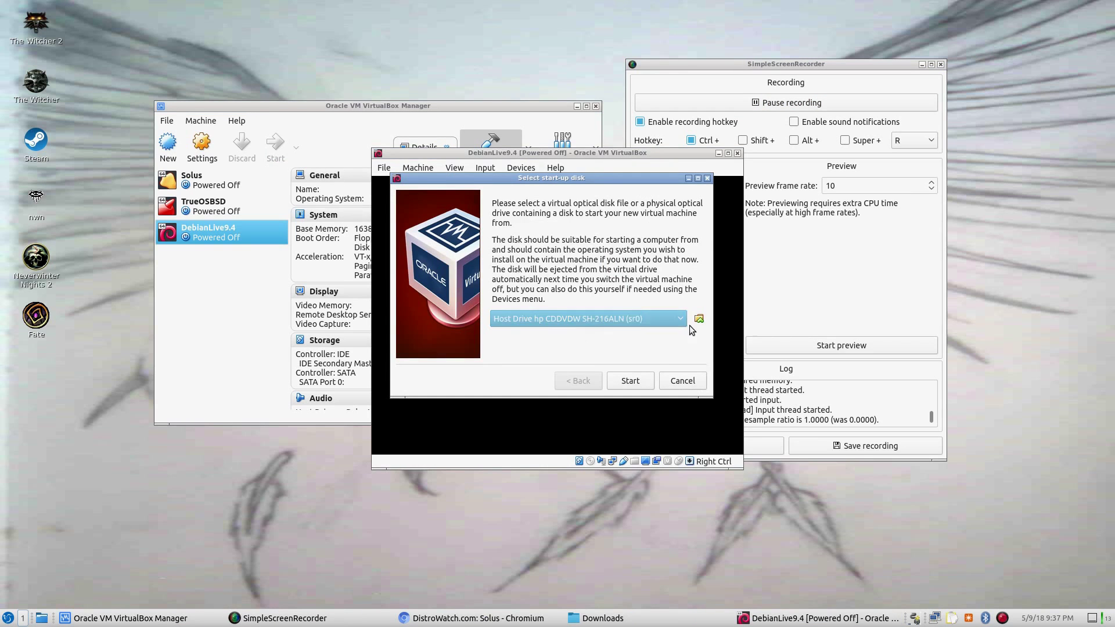
left_click(698, 318)
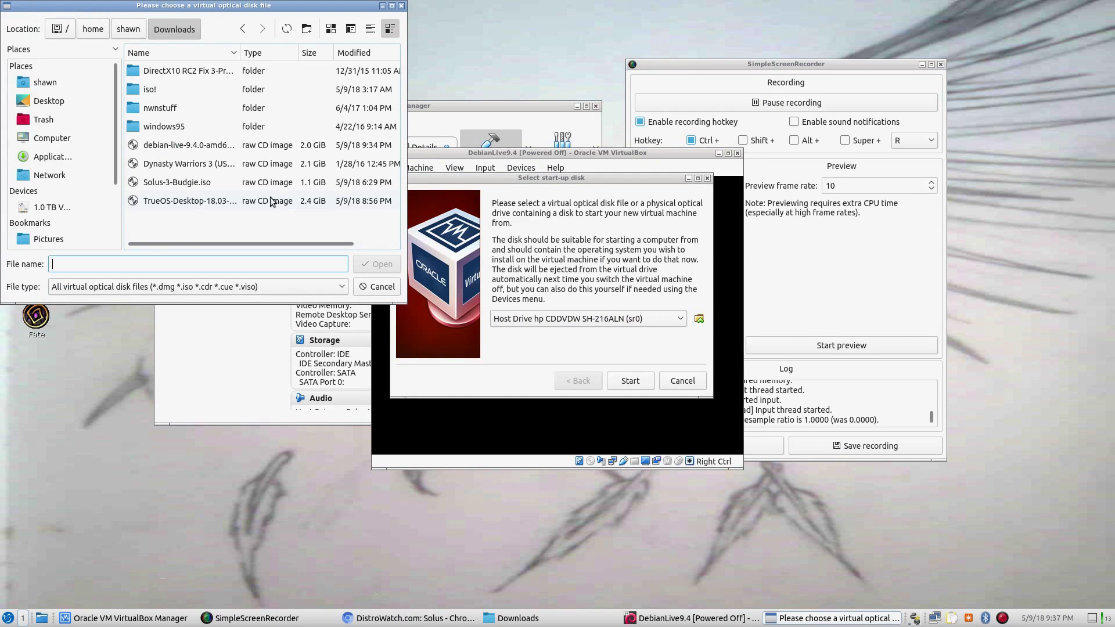
double_click(192, 145)
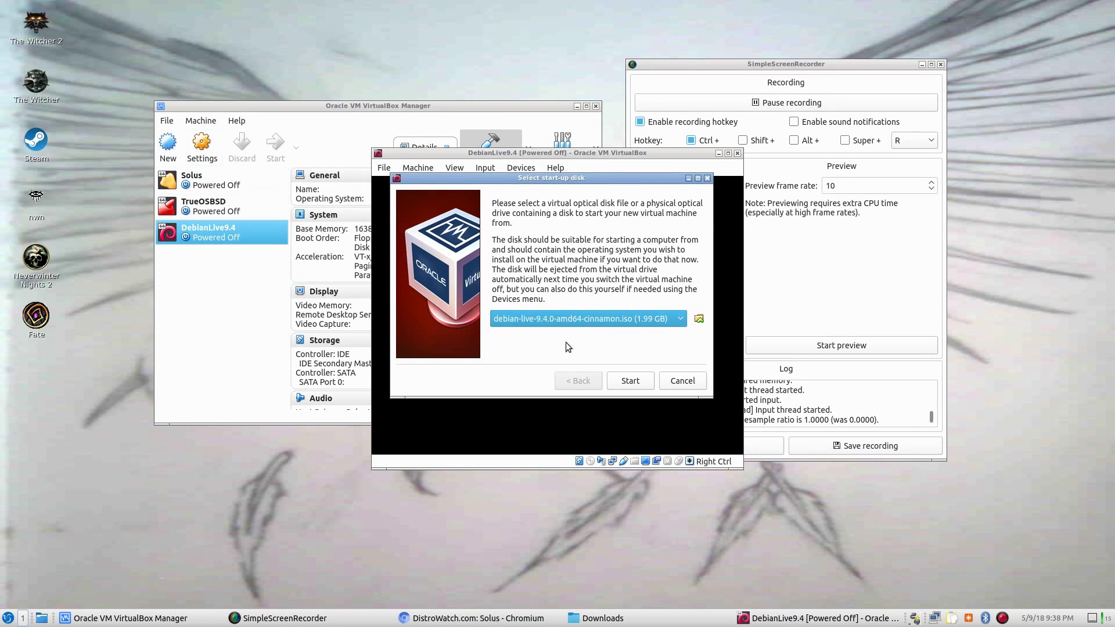
left_click(631, 381)
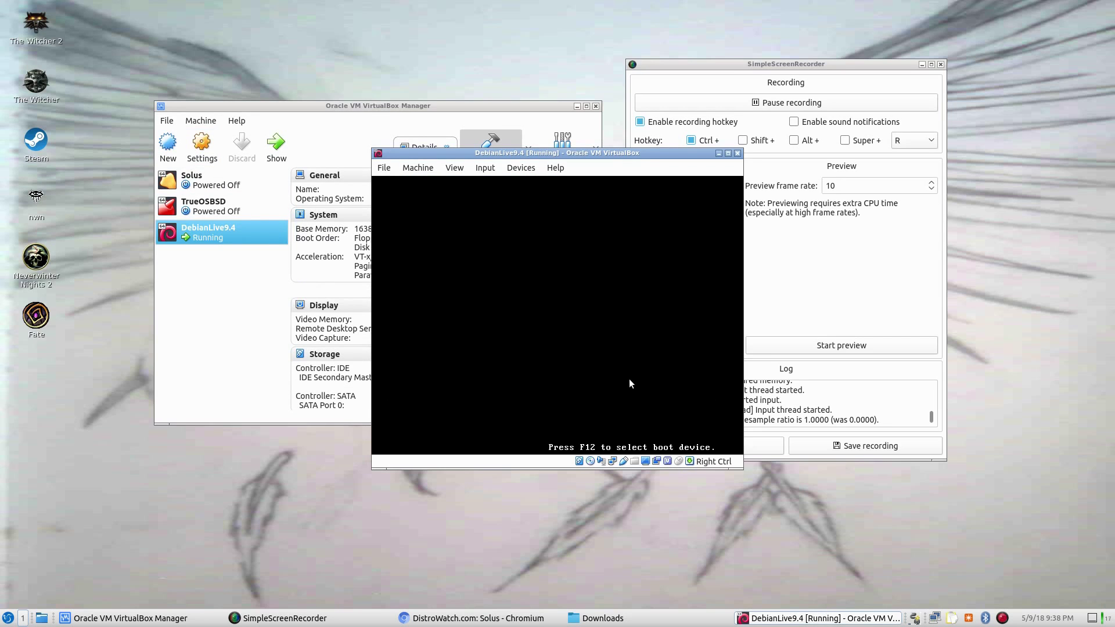
left_click(455, 168)
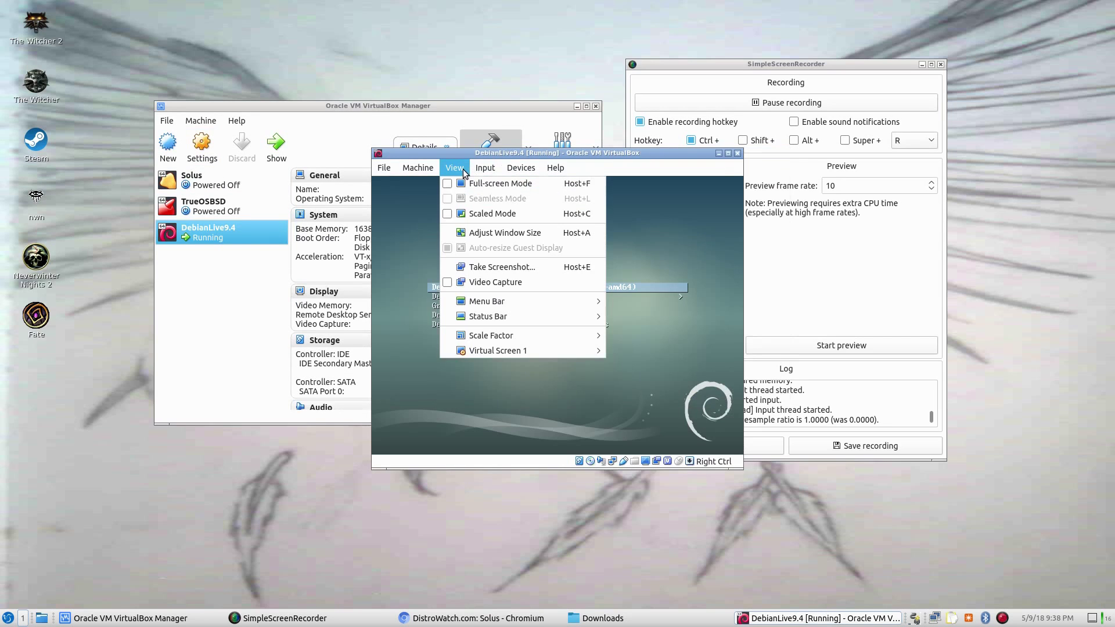
left_click(468, 185)
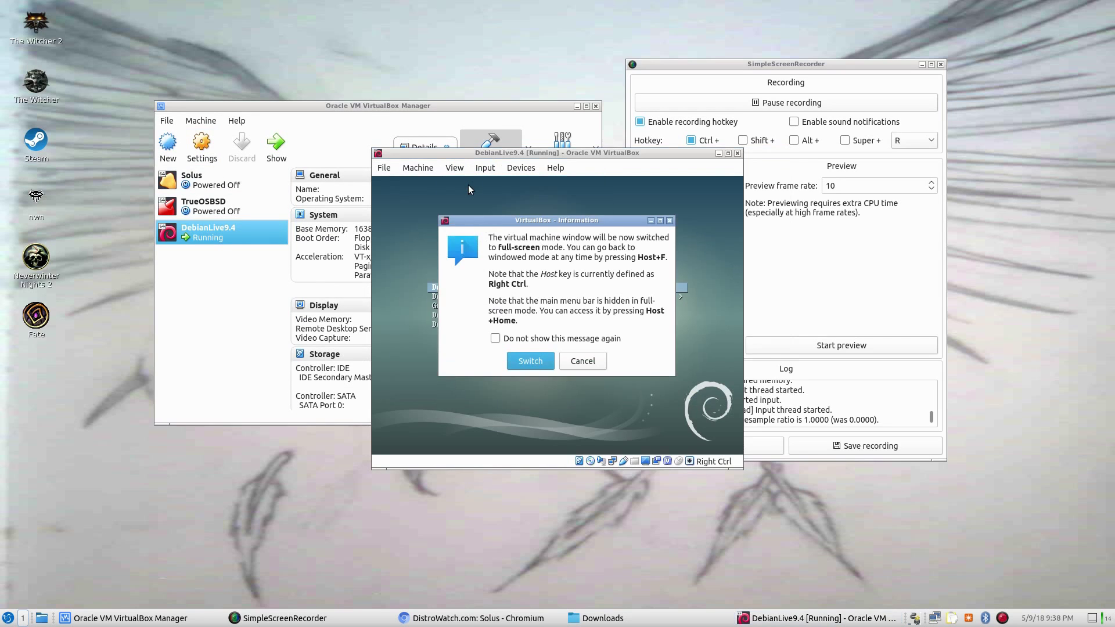
Confirm full-screen and boot Graphical Debian Installer from the boot menu
left_click(530, 361)
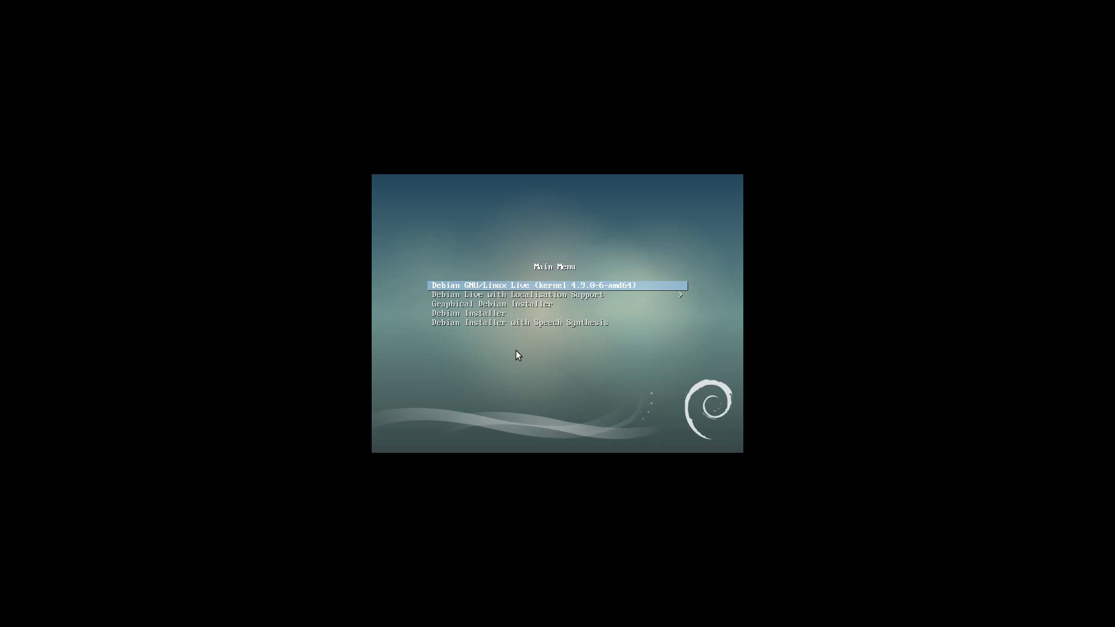
key("Down")
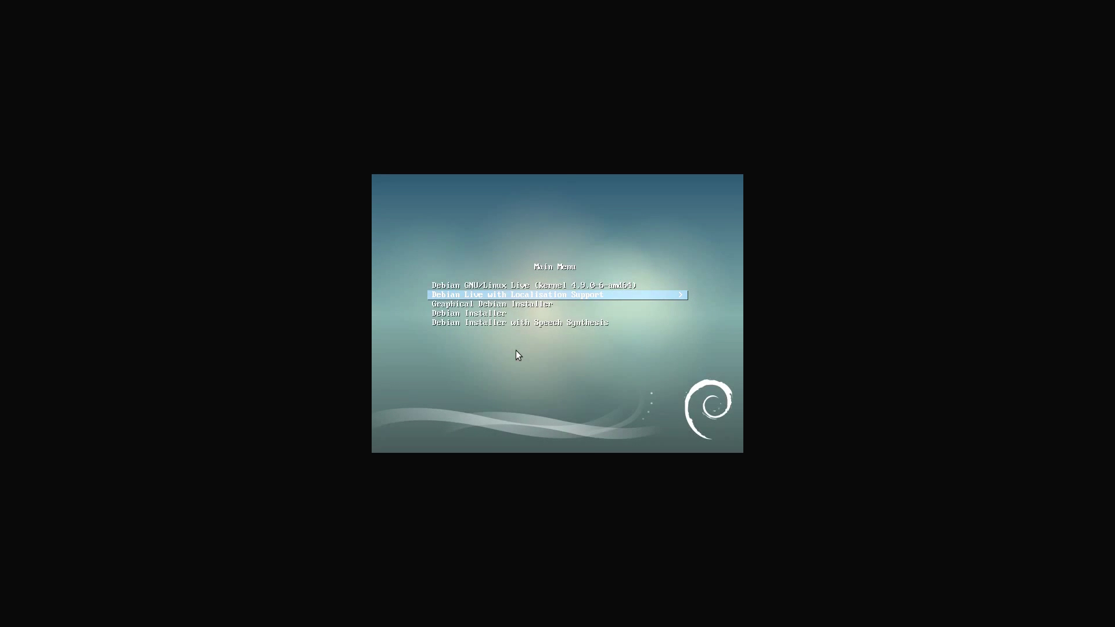
key("Down")
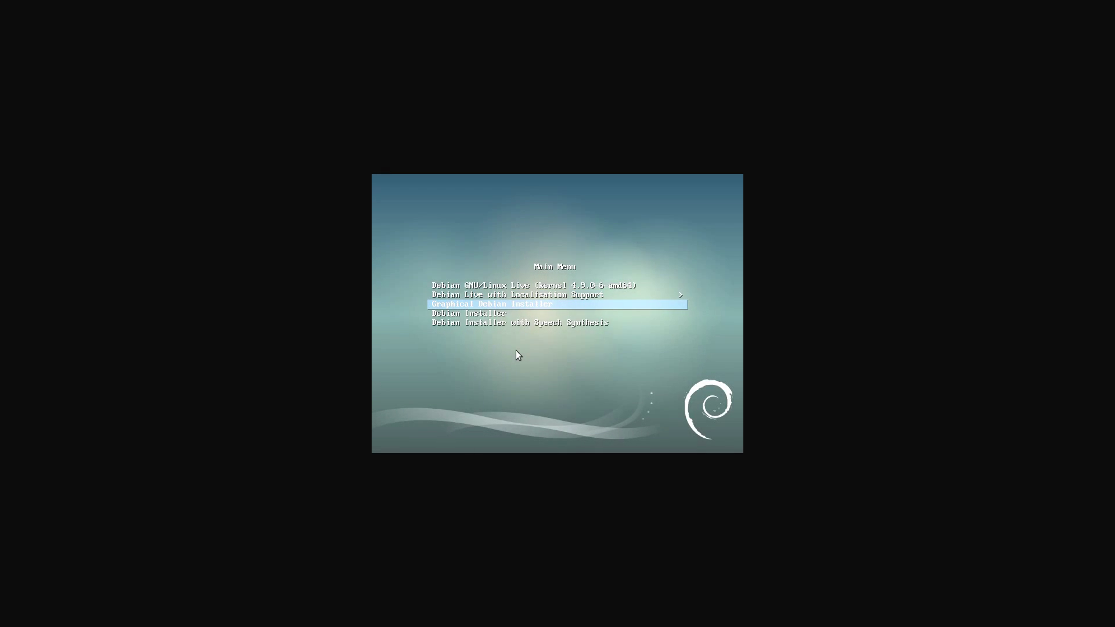
key("Return")
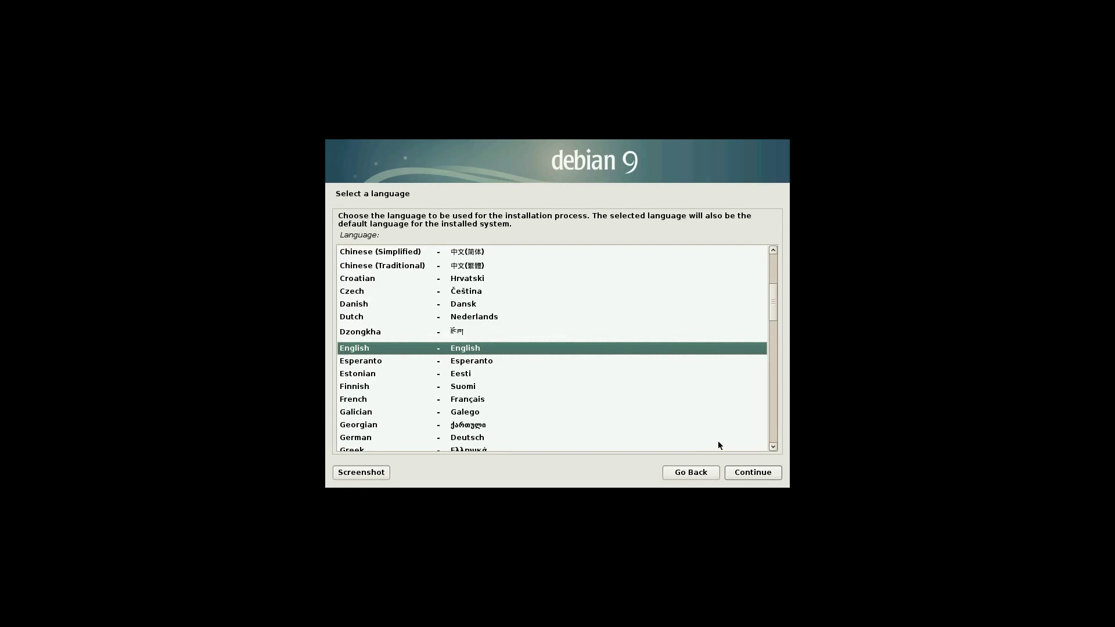
Accept English, United States location and the American English keymap
left_click(757, 473)
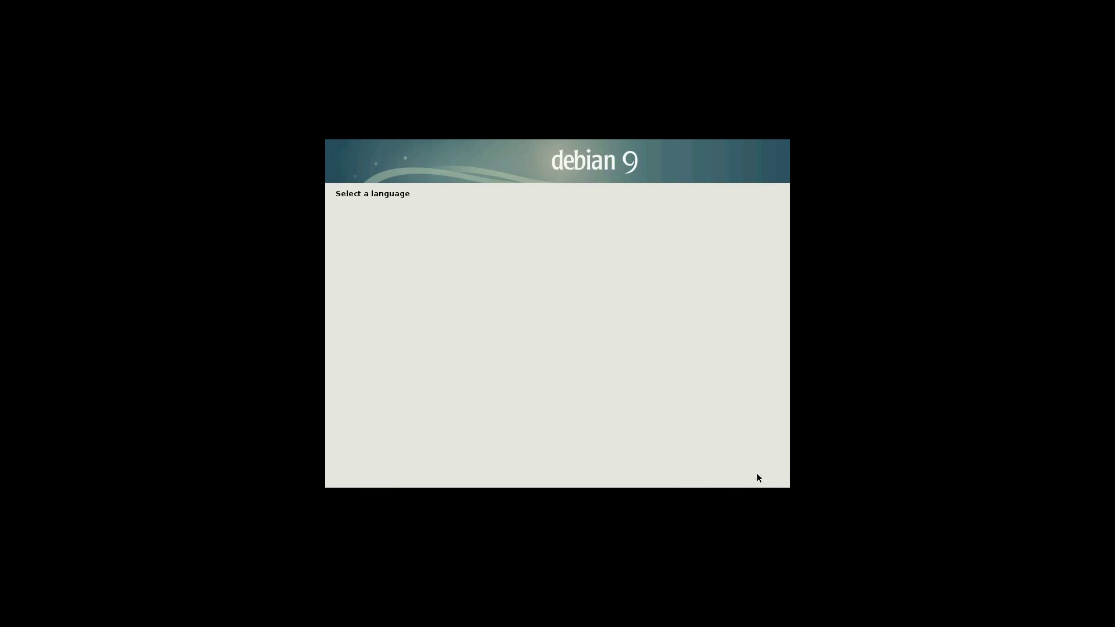
left_click(757, 475)
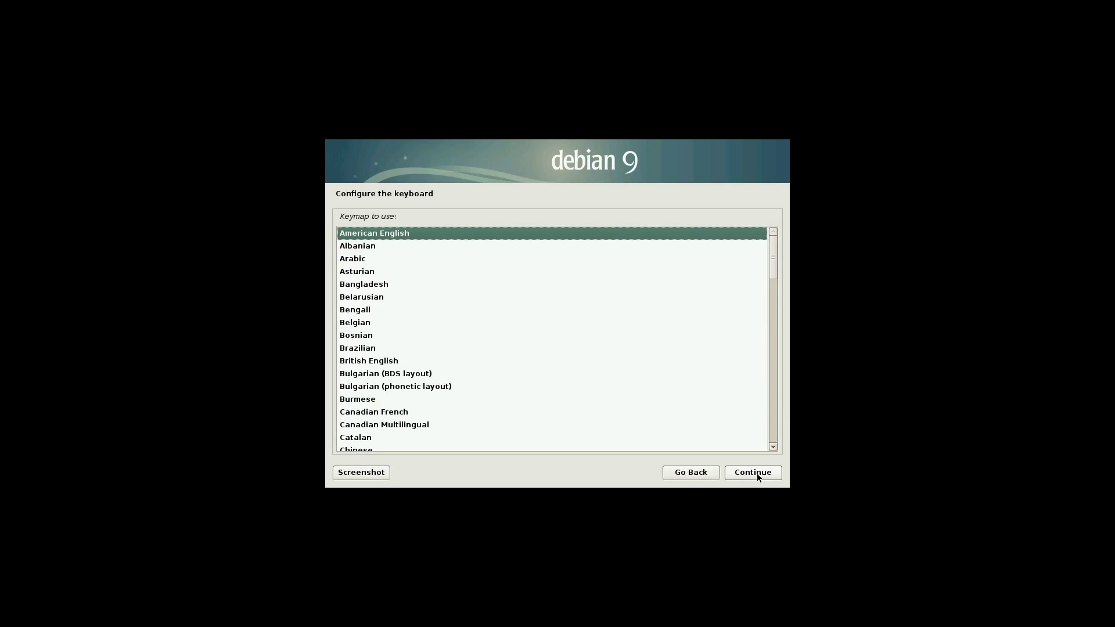
left_click(757, 474)
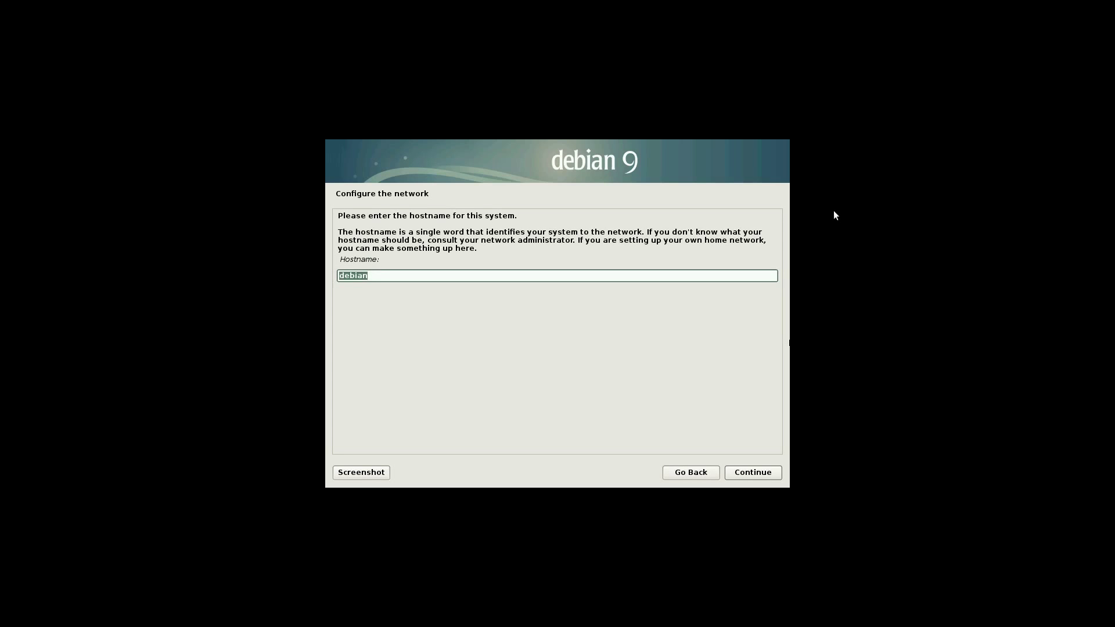
Keep hostname 'debian' with no domain name, and set and confirm the root password
left_click(761, 473)
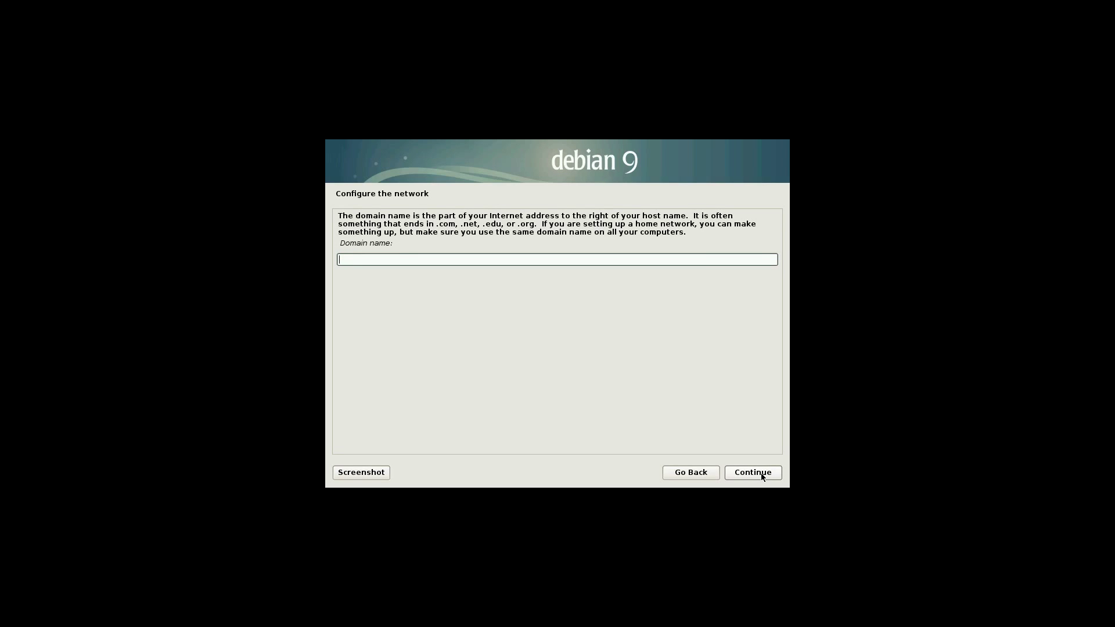
left_click(761, 473)
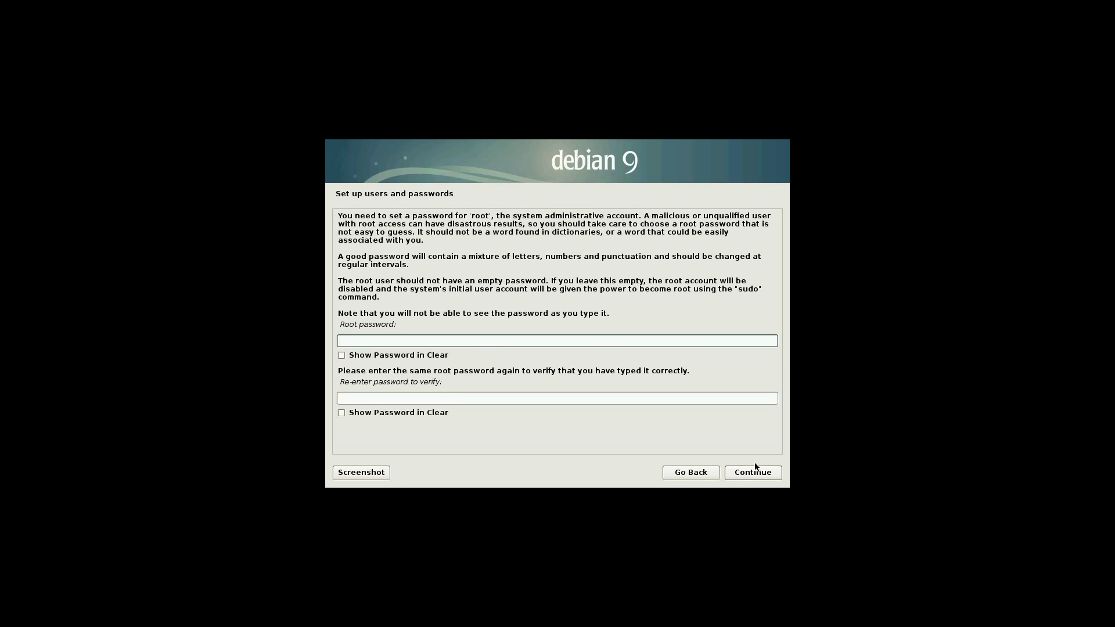
type("root")
left_click(459, 399)
type("root")
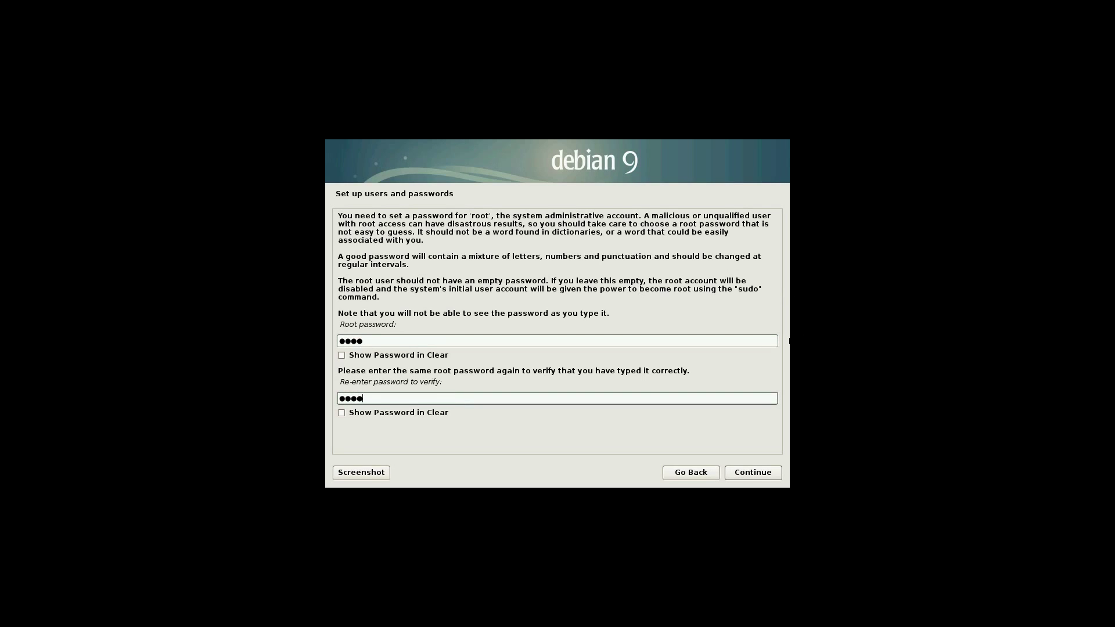
left_click(762, 473)
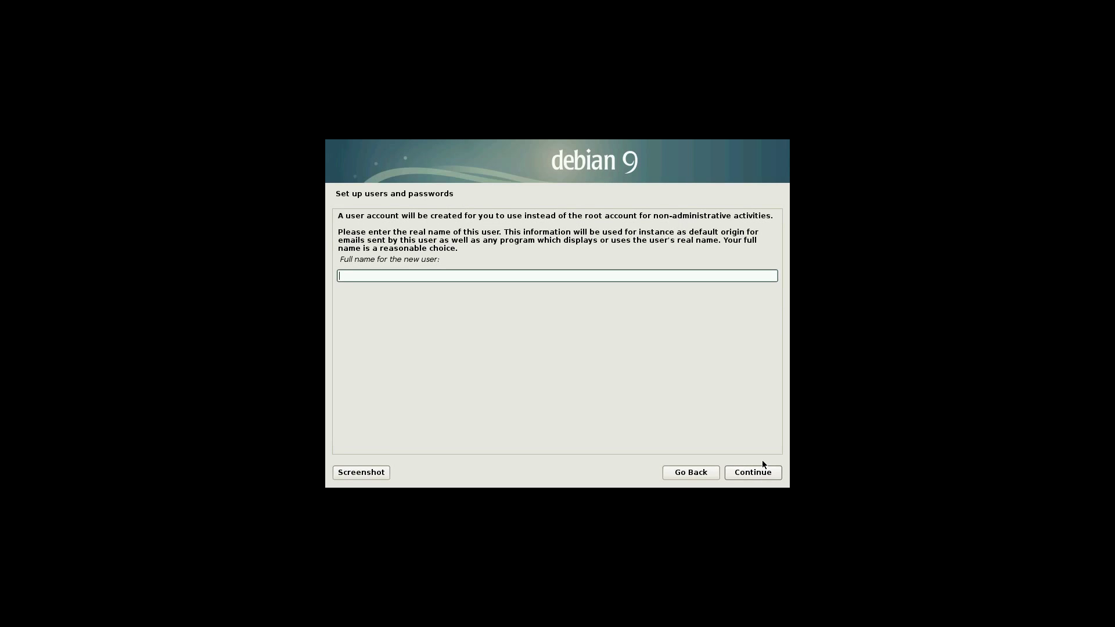
Enter the new user's full name, keep the suggested username, and set and confirm their password
type("vanquishedangel")
left_click(767, 477)
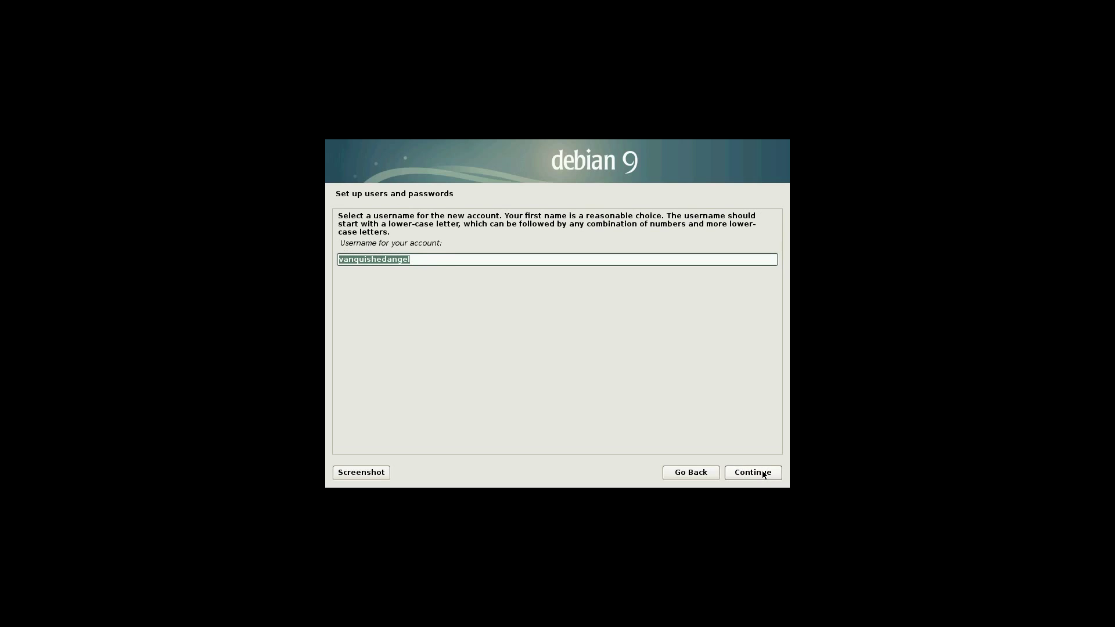
left_click(764, 475)
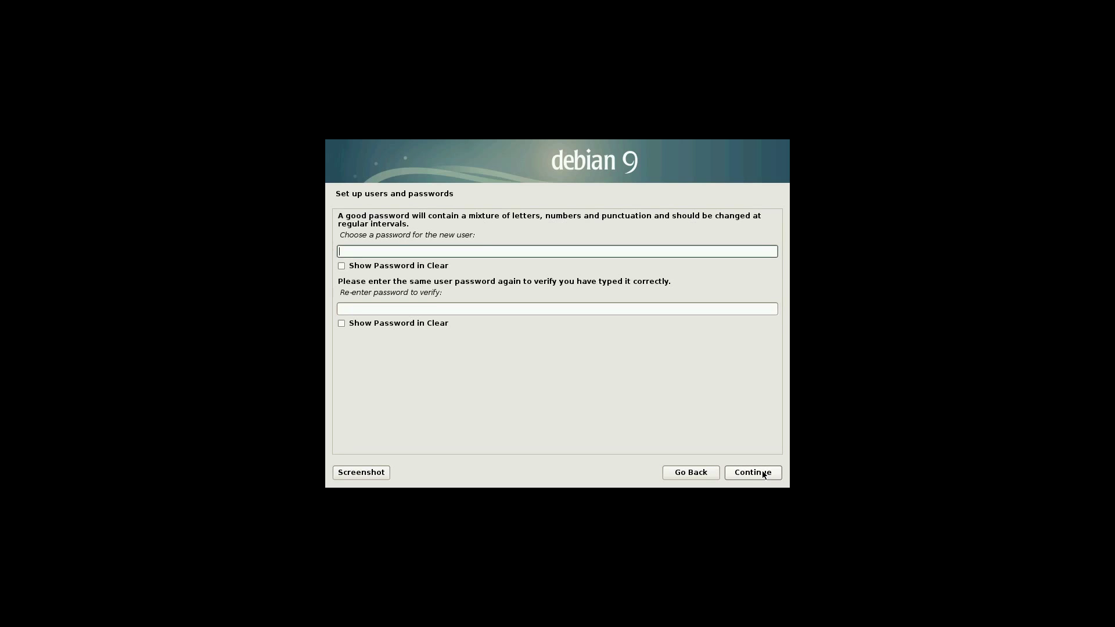
type("****")
left_click(420, 306)
type("****")
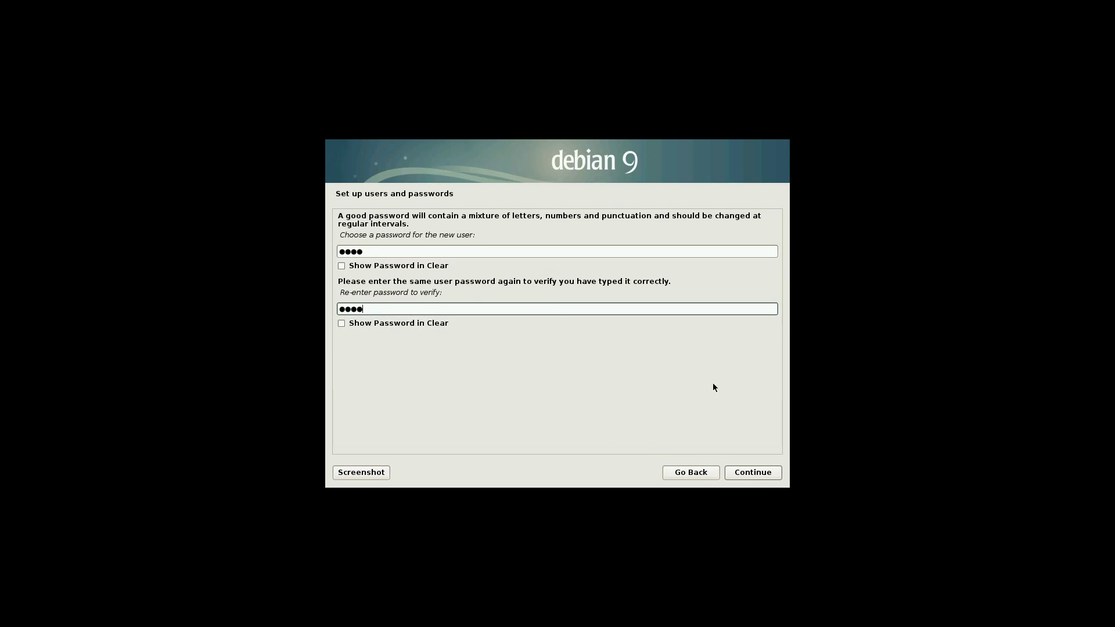
left_click(754, 473)
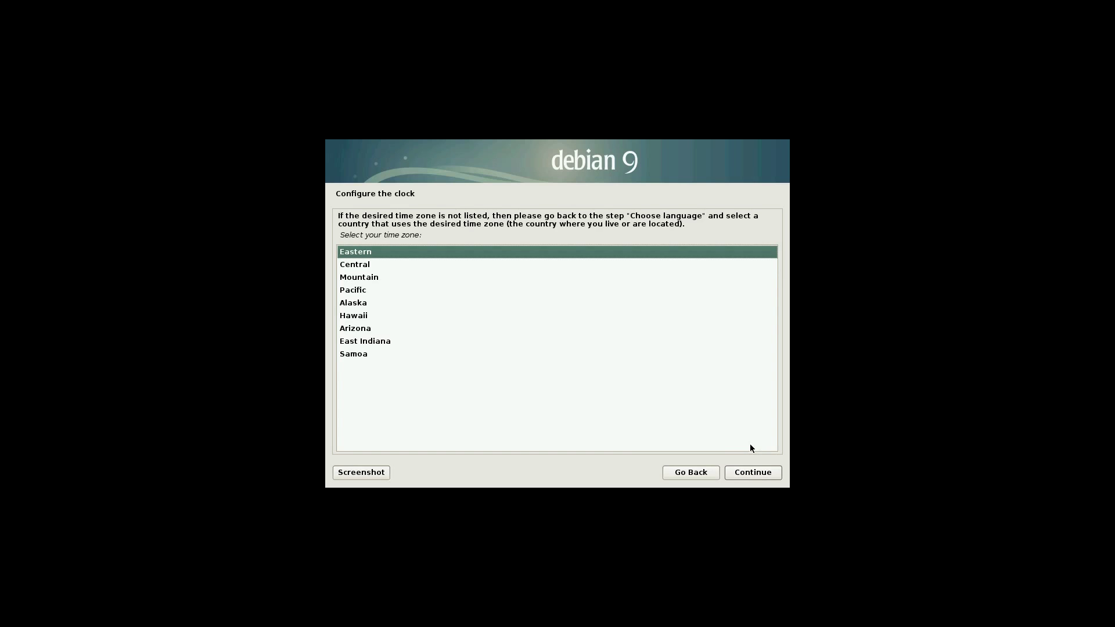
Choose Central as the time zone
key("Down")
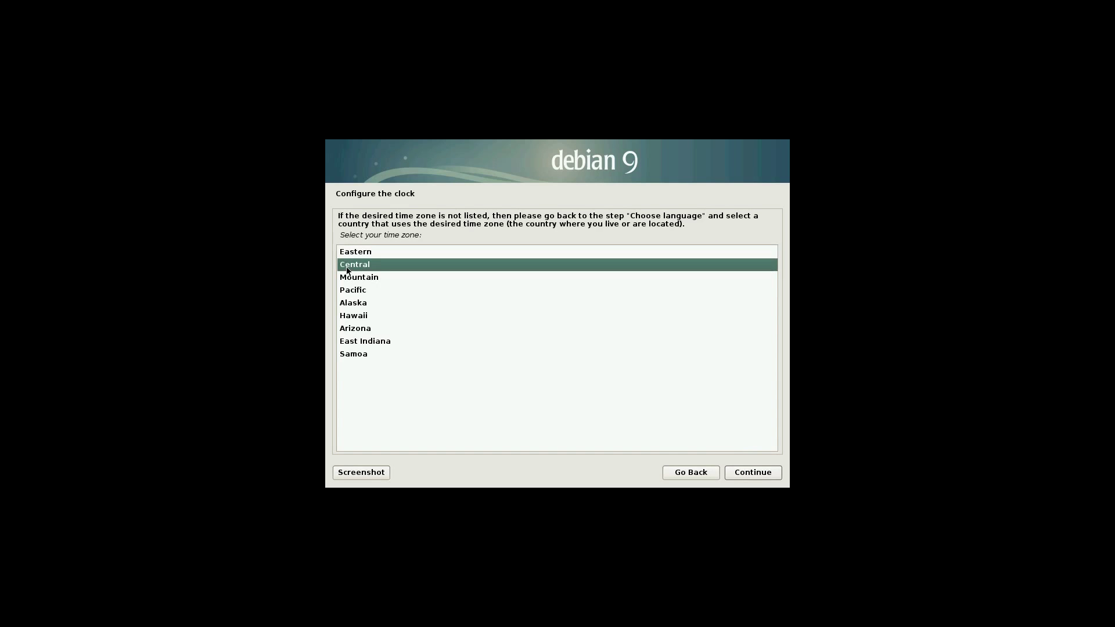
left_click(747, 471)
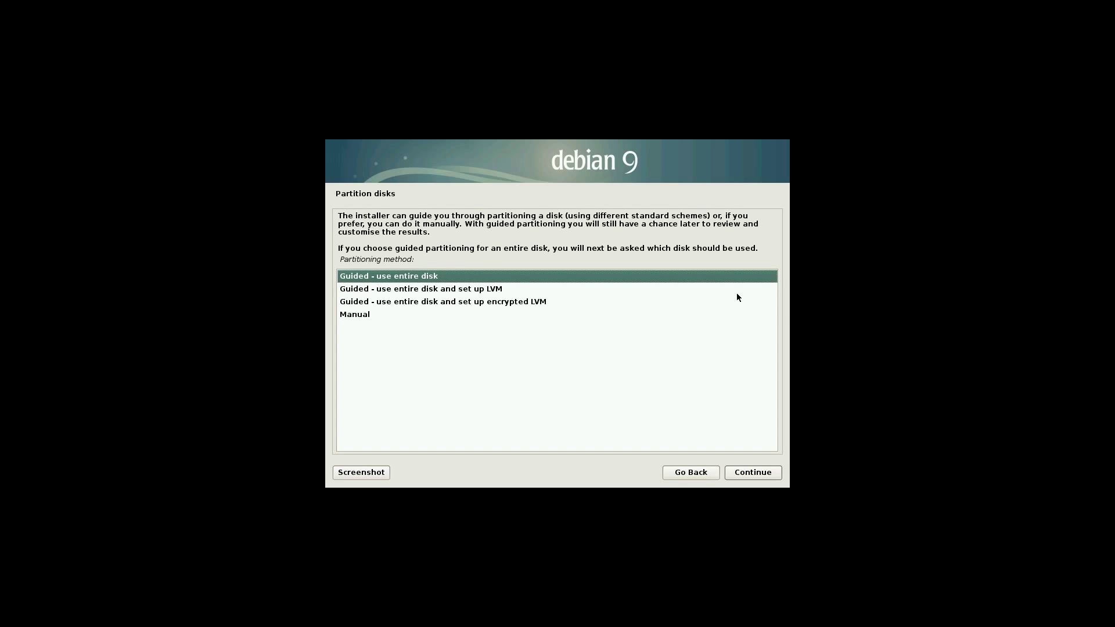
left_click(767, 473)
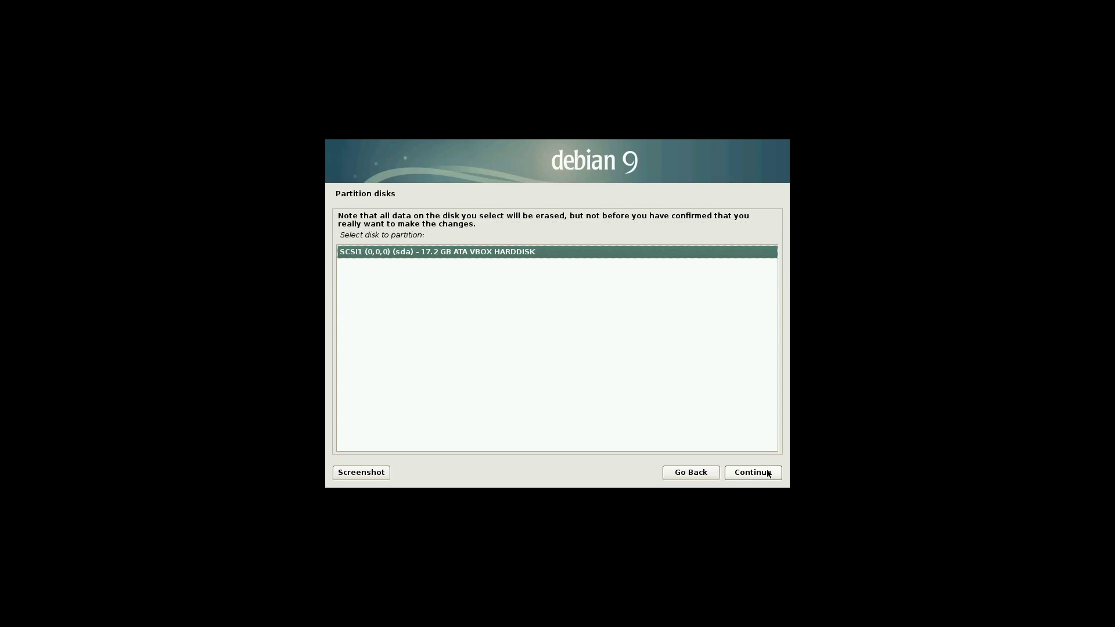
left_click(767, 473)
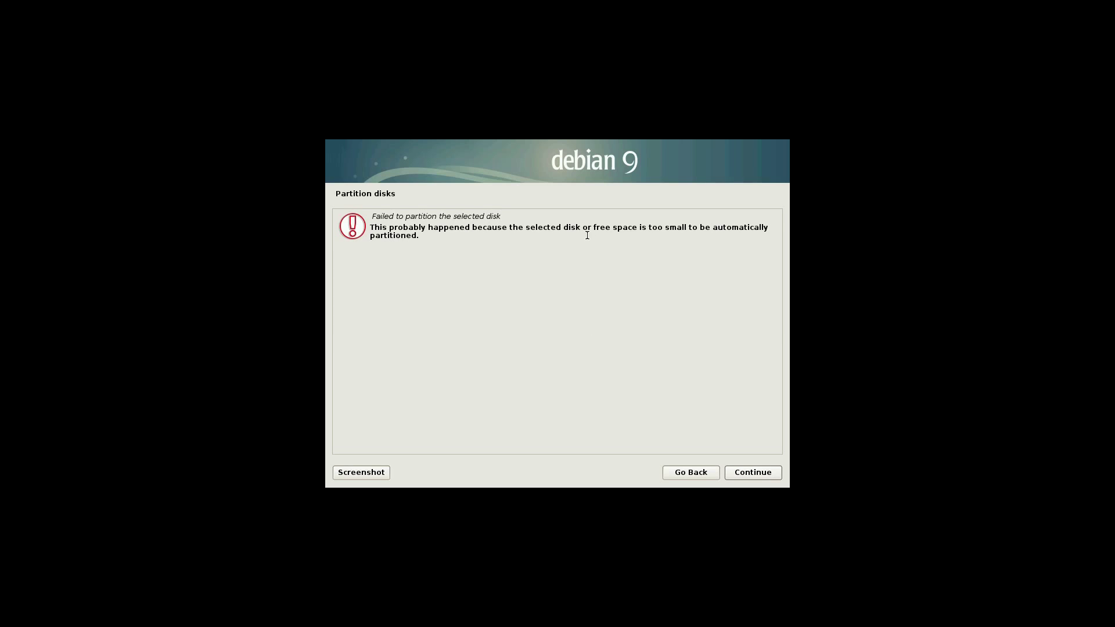
left_click(686, 473)
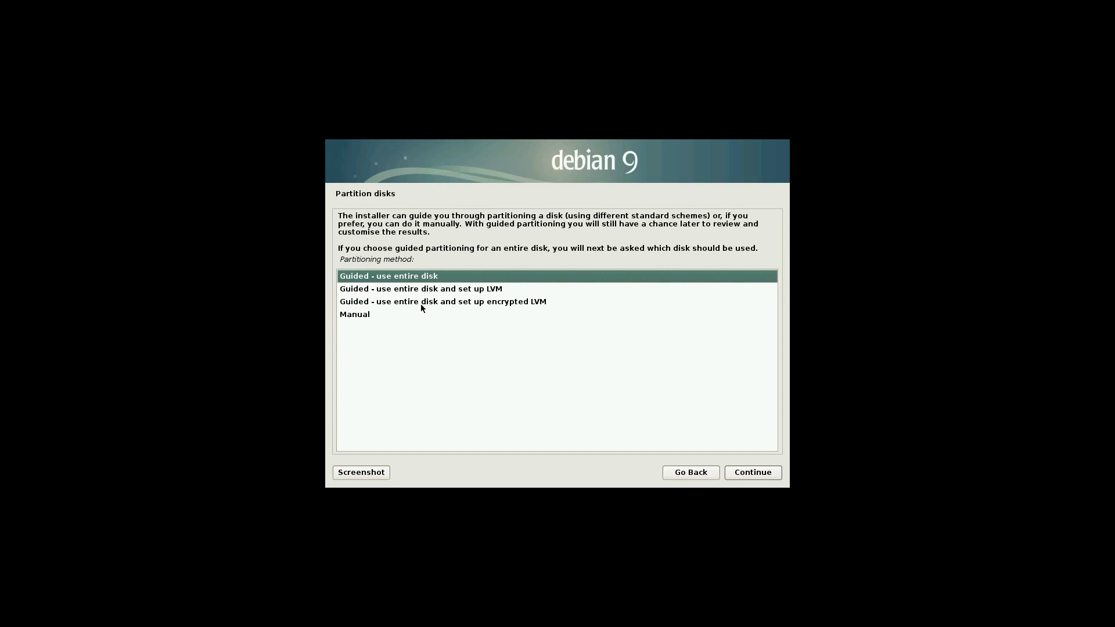
Choose Manual as the partitioning method
left_click(372, 316)
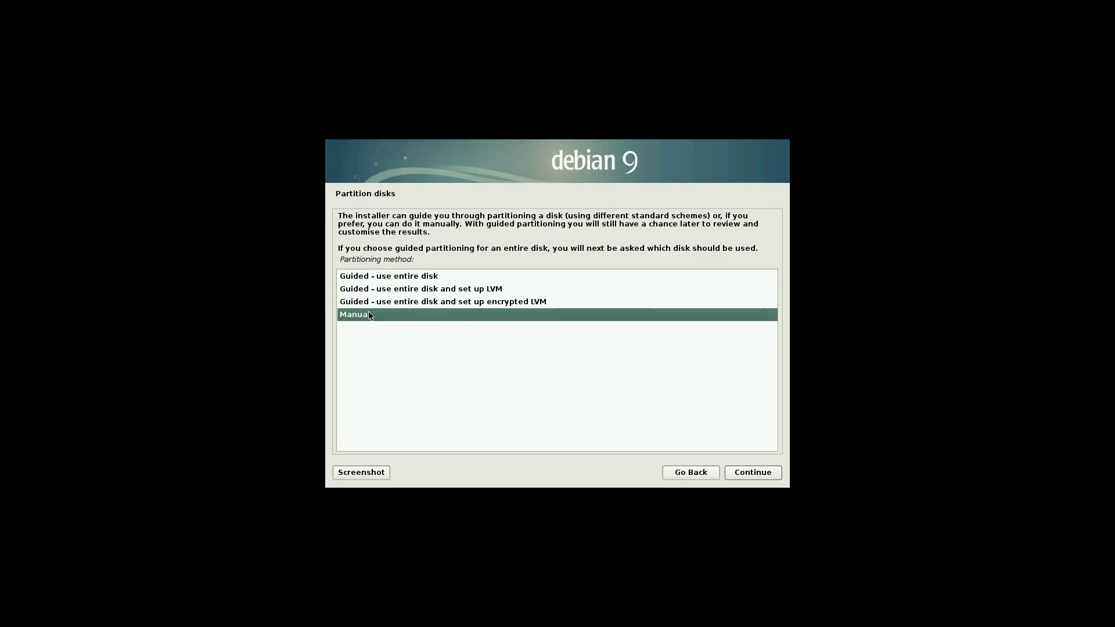
left_click(752, 474)
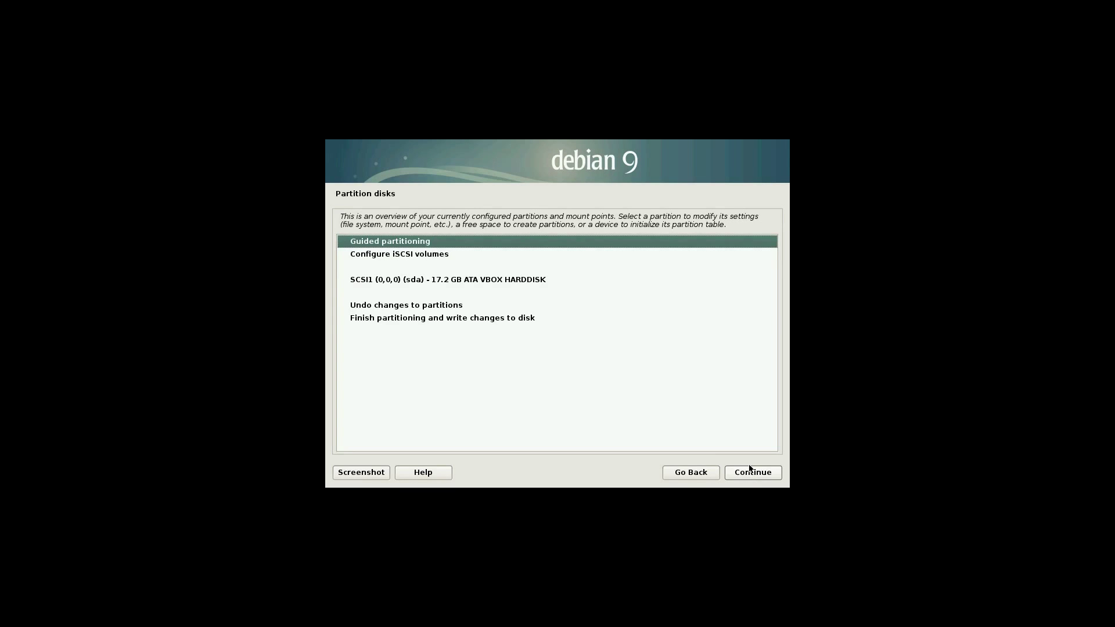